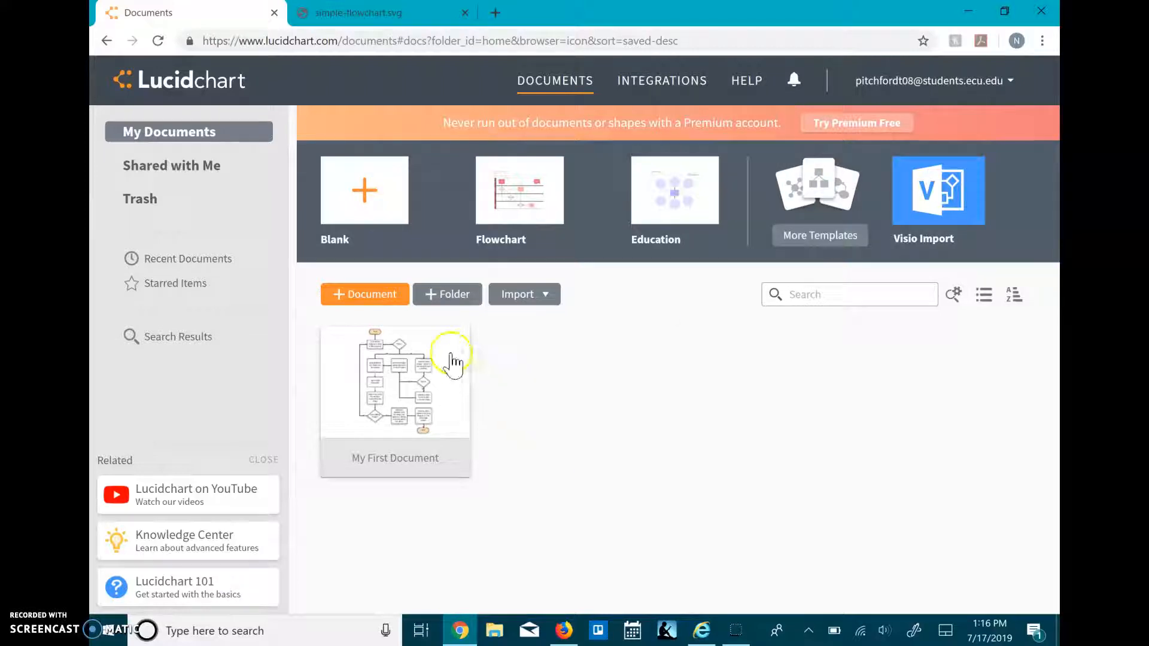
Create a new blank document from the document library
left_click(371, 198)
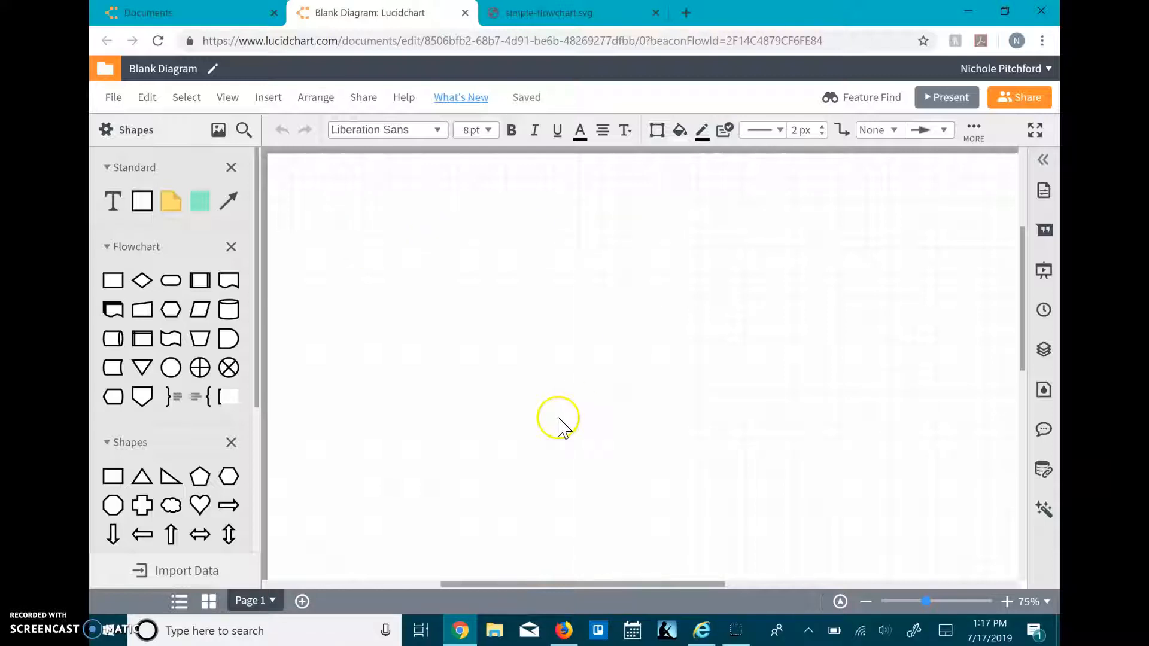
mouse_move(167, 192)
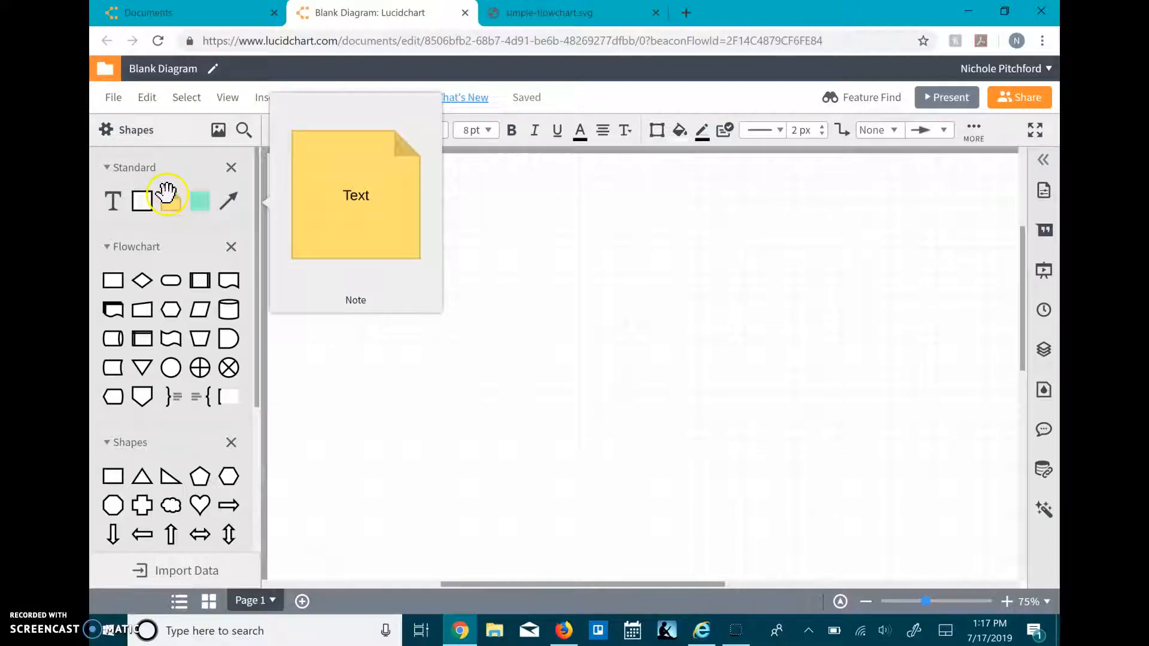
mouse_move(151, 380)
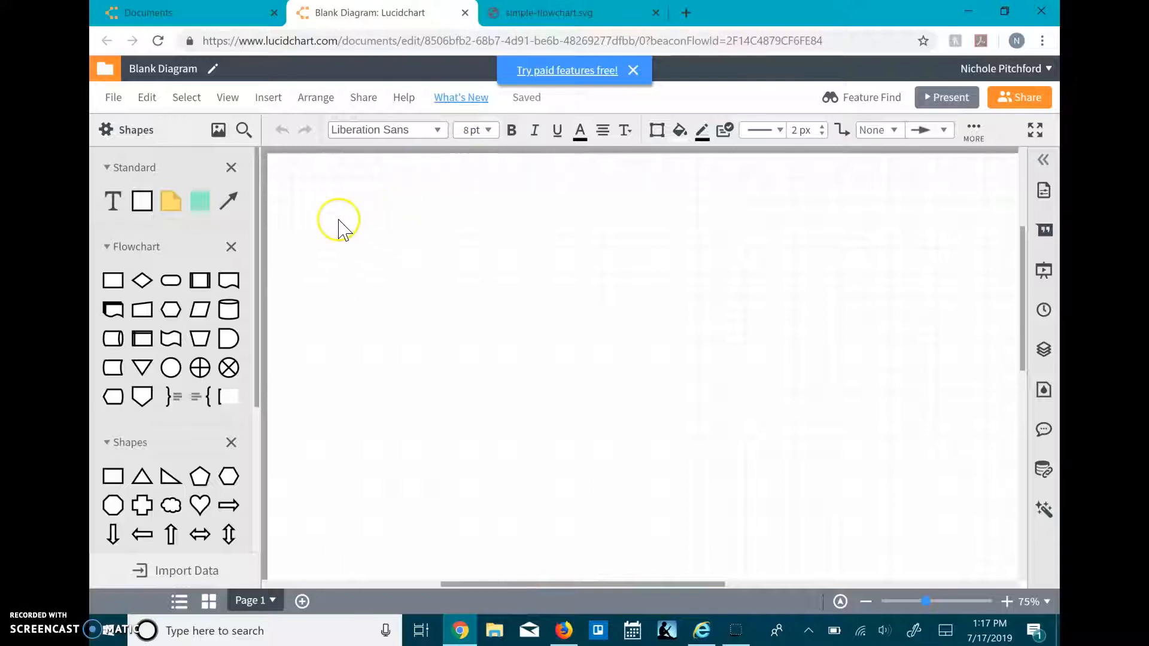
mouse_move(113, 281)
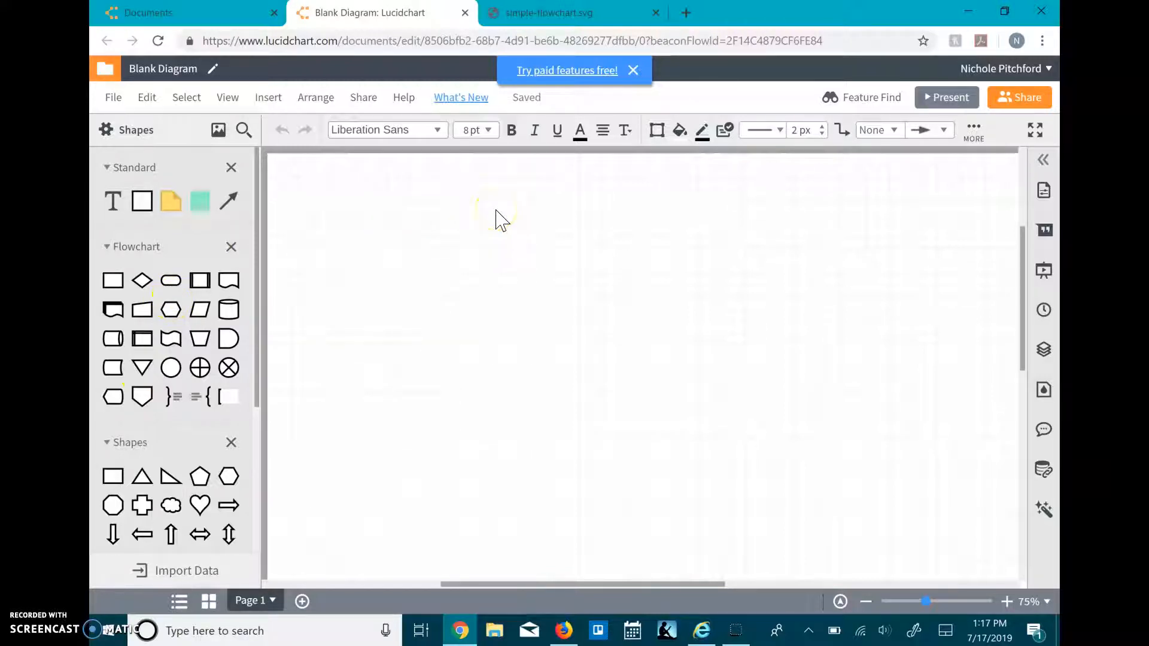
Following the simple-flowchart.svg reference, place a Terminator shape near the top of the page and label it "Start"
left_click(530, 18)
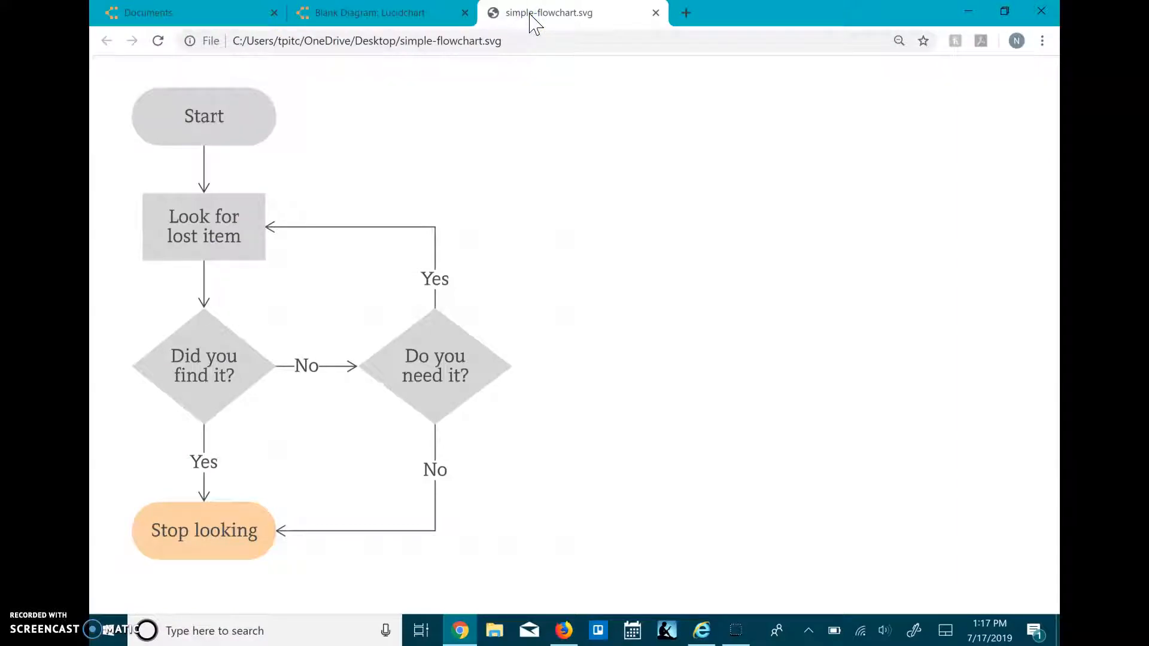
left_click(235, 120)
left_click(161, 120)
left_click(359, 18)
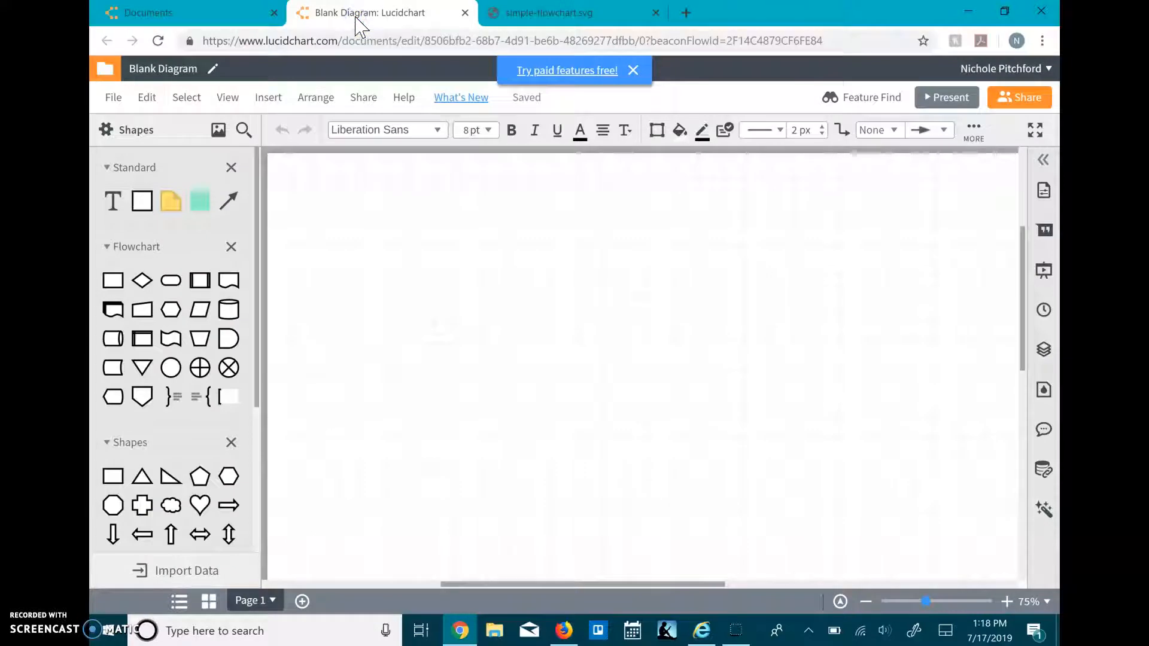
mouse_move(171, 276)
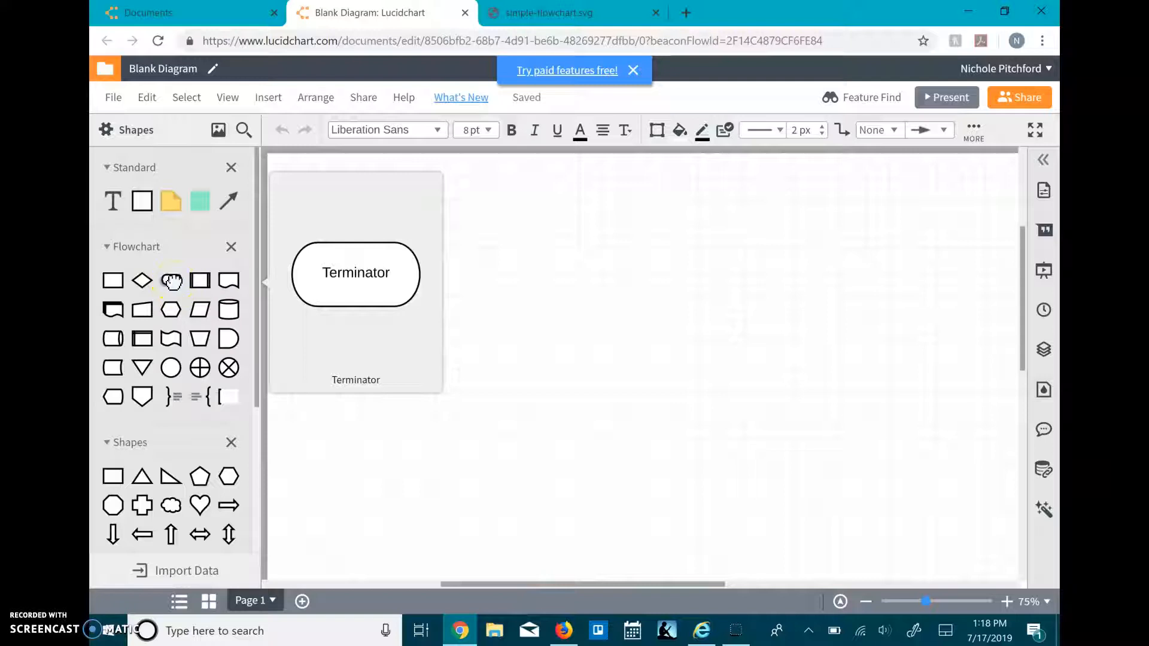
left_click_drag(172, 280, 536, 211)
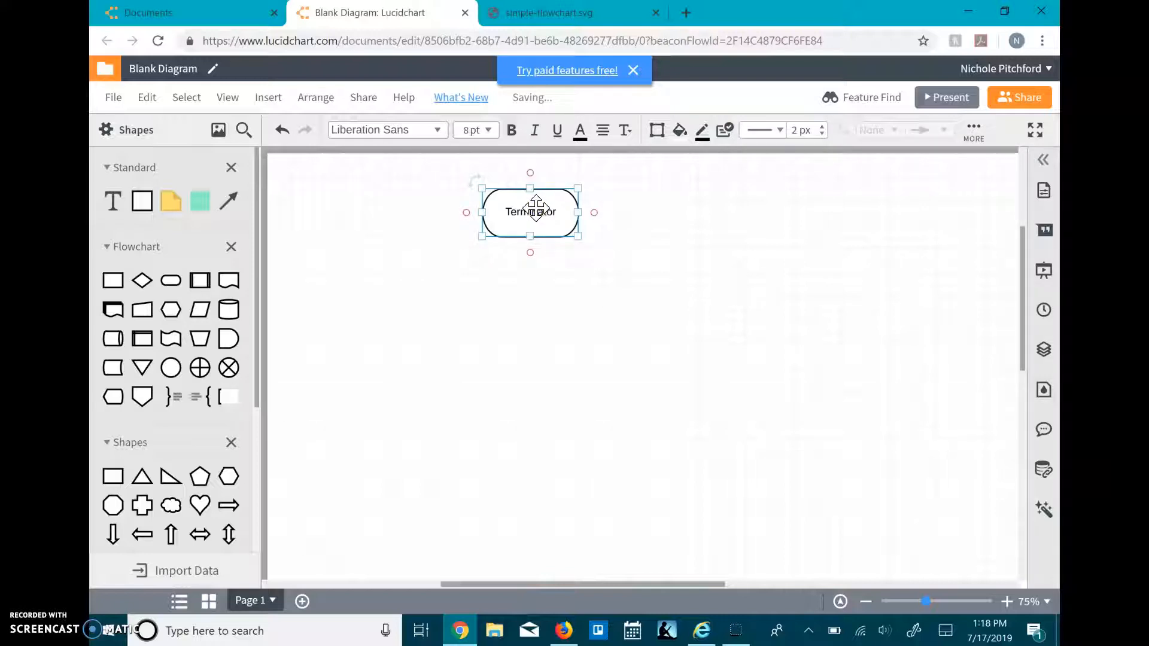
double_click(531, 212)
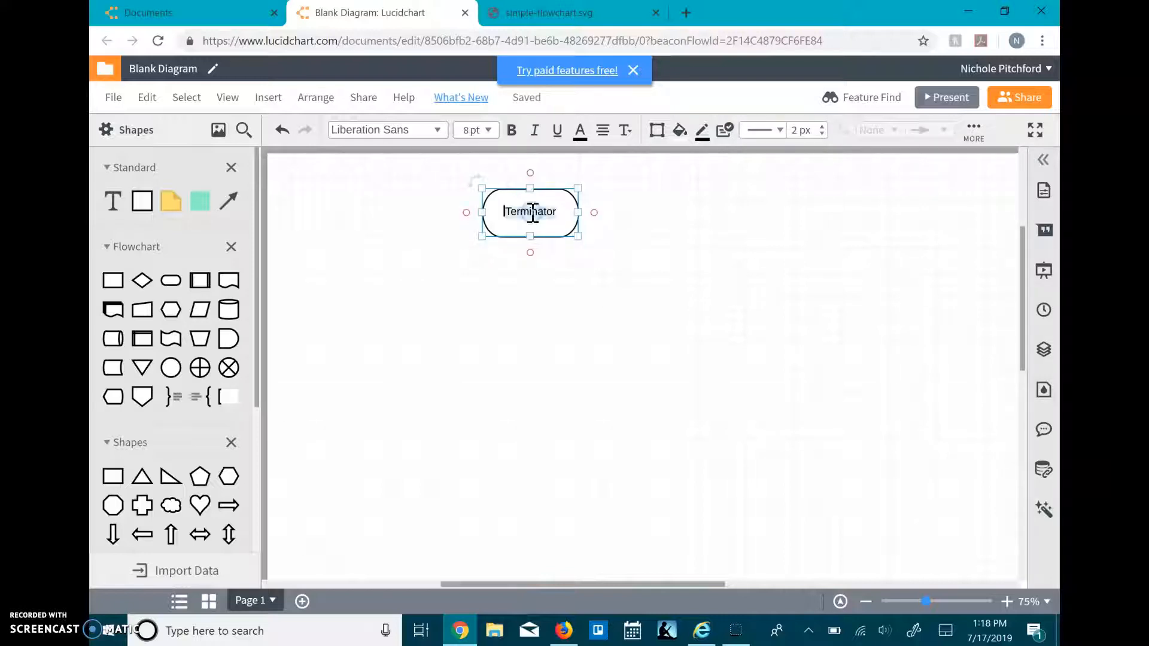
type("Start")
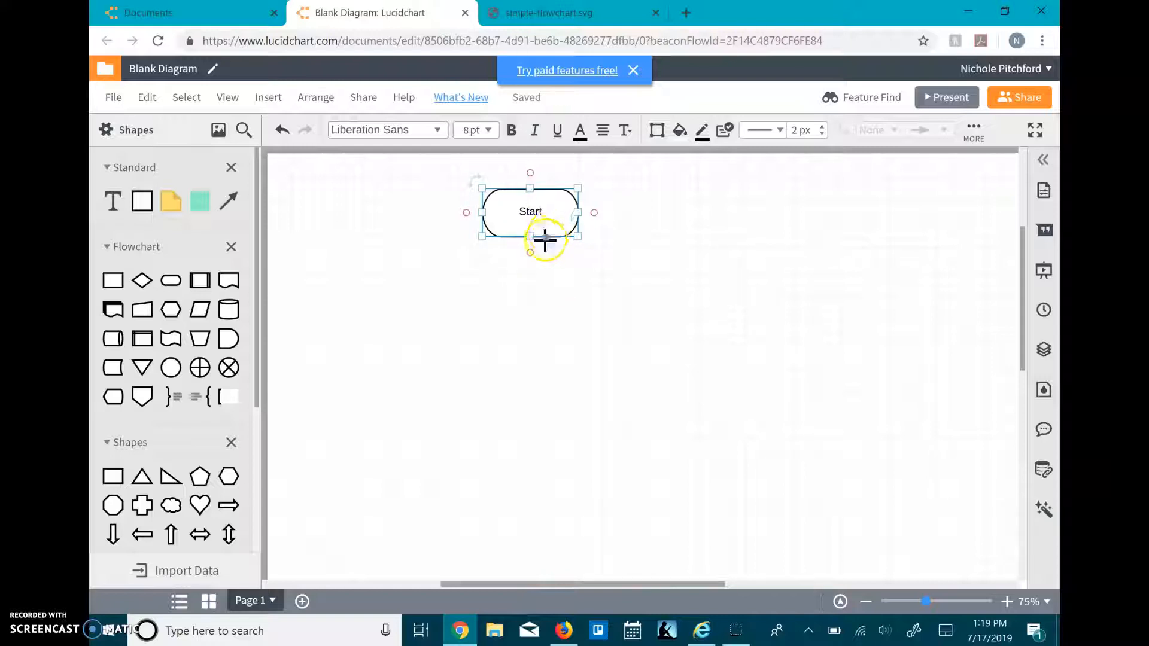
left_click(492, 339)
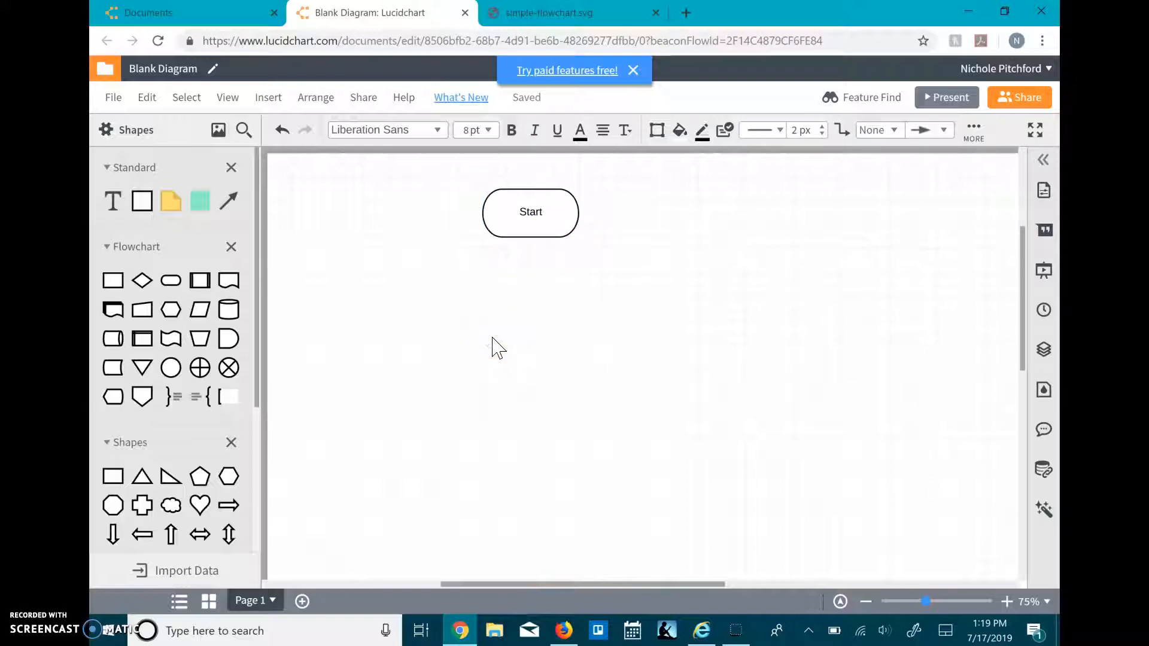
Check the reference flowchart for the second shape and place a Process rectangle centred a short distance below the Start shape
left_click(558, 13)
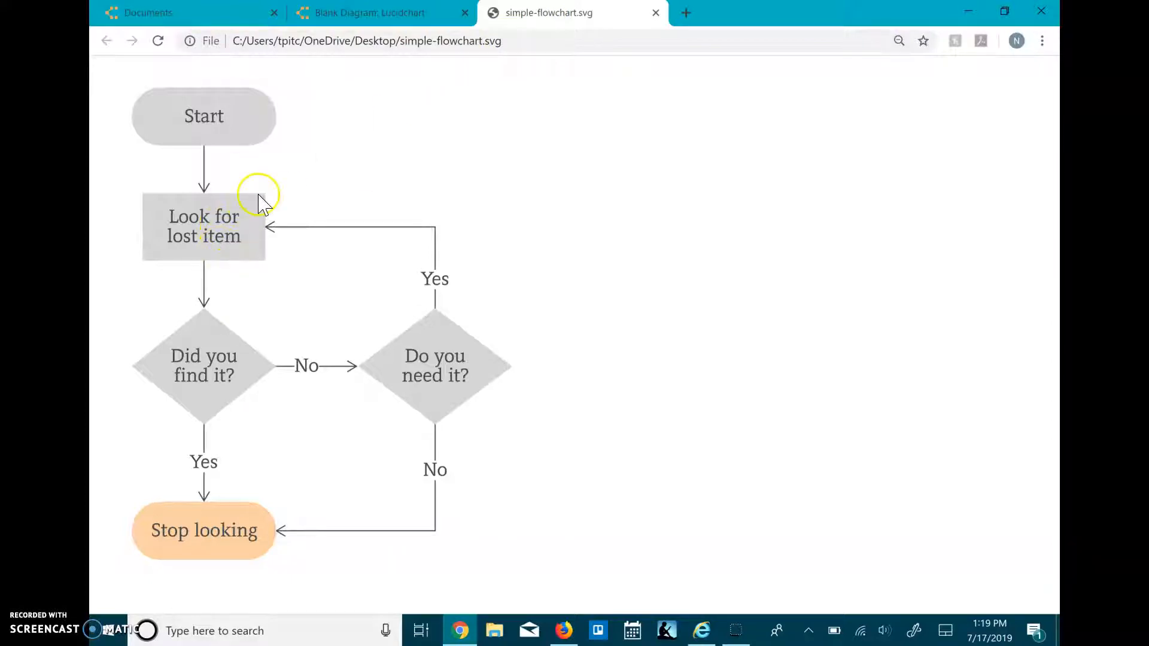
left_click(356, 15)
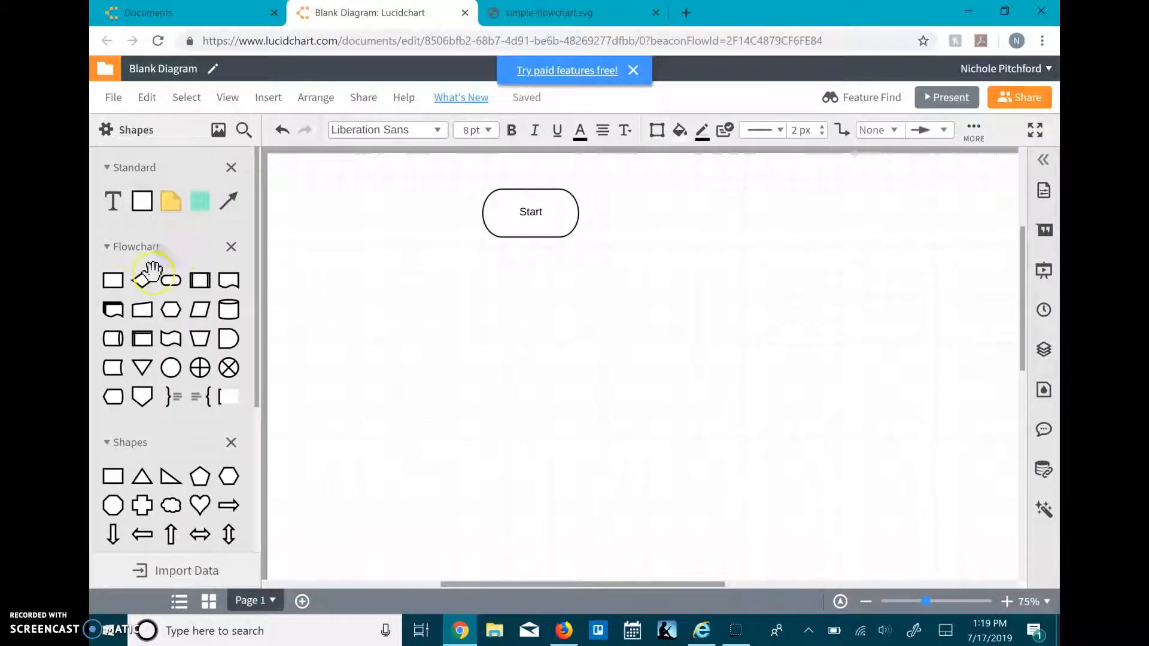
mouse_move(113, 280)
left_click_drag(113, 280, 535, 310)
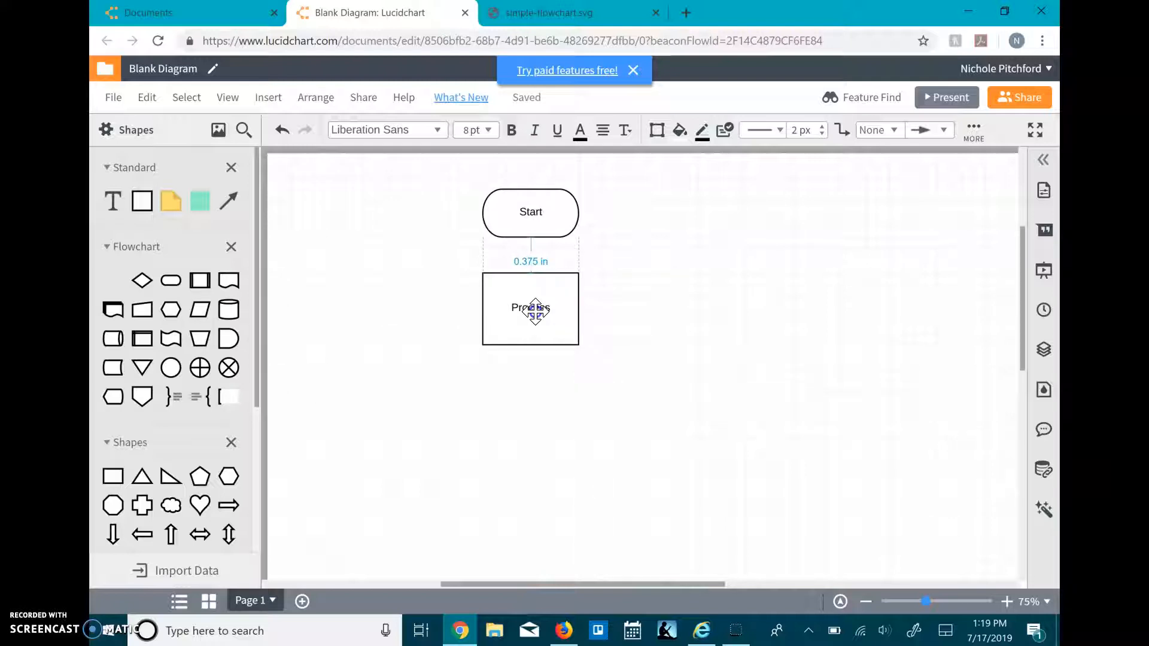
left_click_drag(536, 311, 535, 337)
left_click_drag(536, 361, 535, 297)
left_click(478, 413)
left_click(519, 422)
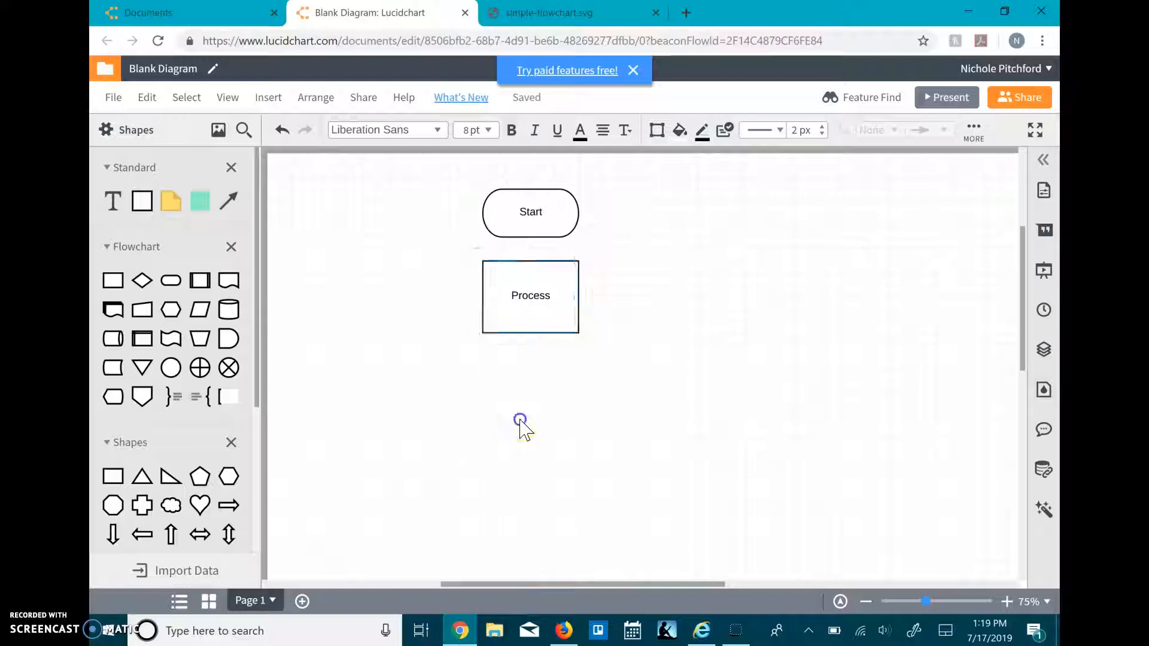
Label the Process rectangle "Look for lost item", as in the reference flowchart
left_click(544, 311)
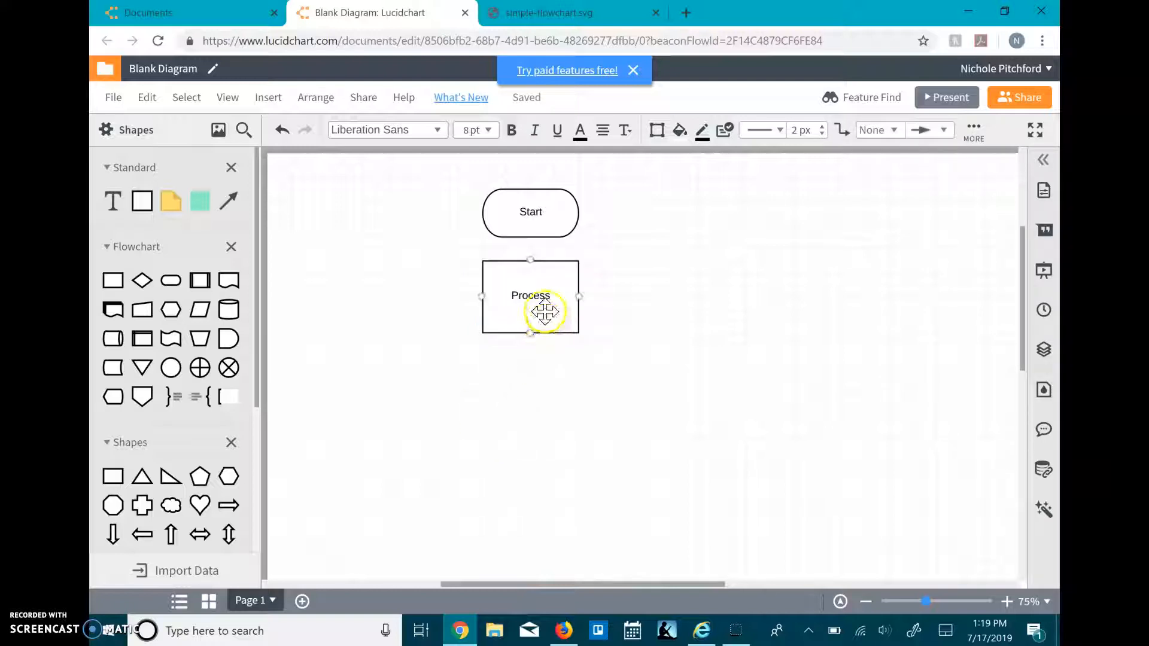
left_click(531, 15)
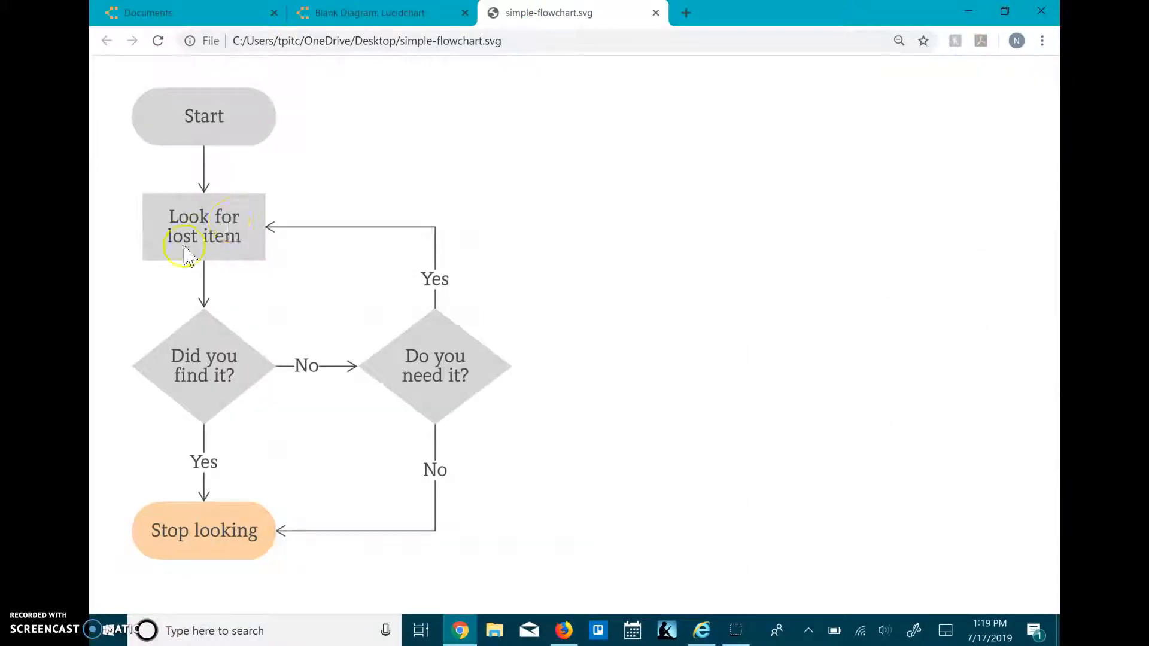
left_click(347, 12)
left_click(521, 295)
left_click(522, 294)
type("L")
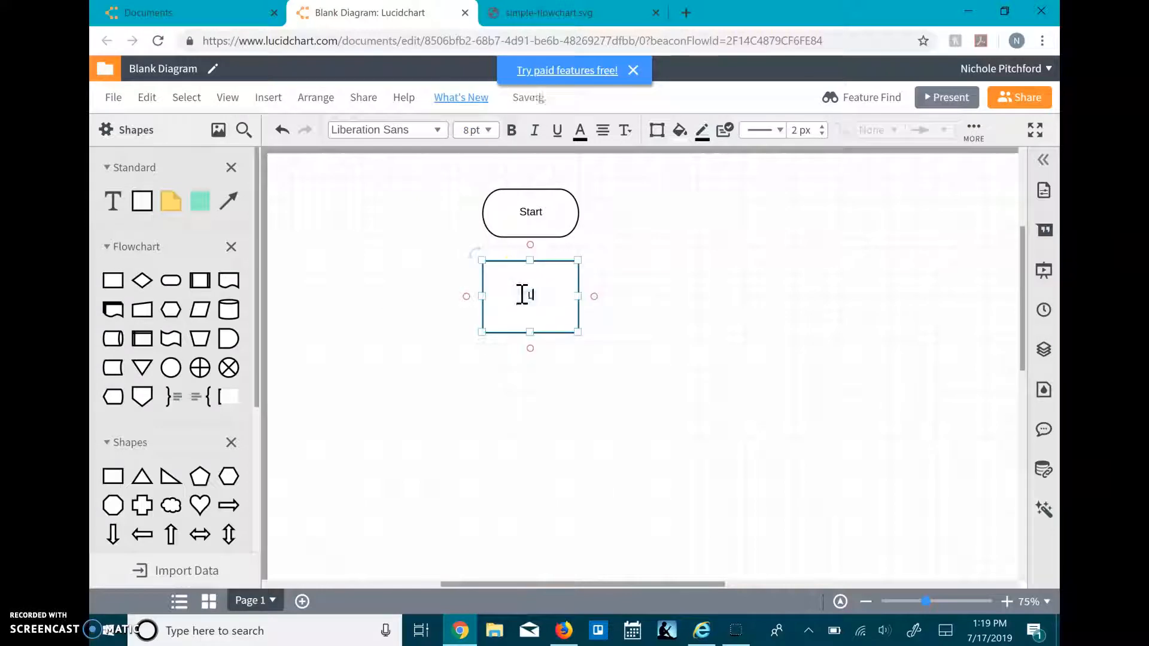
type("ook for lost item")
left_click(529, 415)
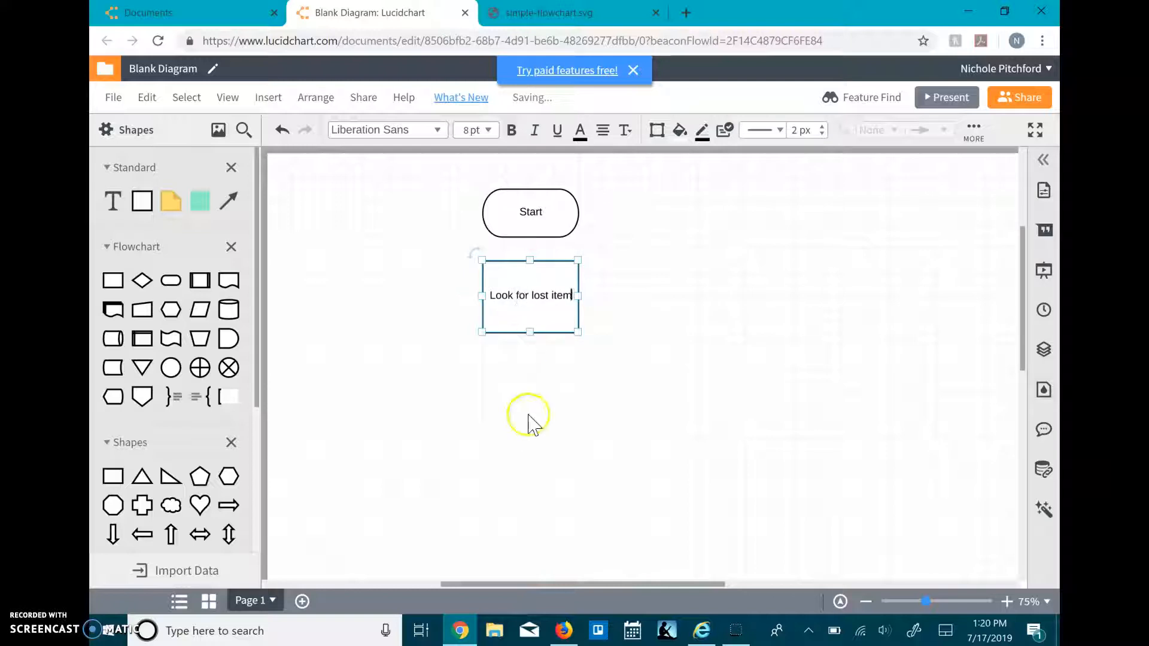
left_click(528, 415)
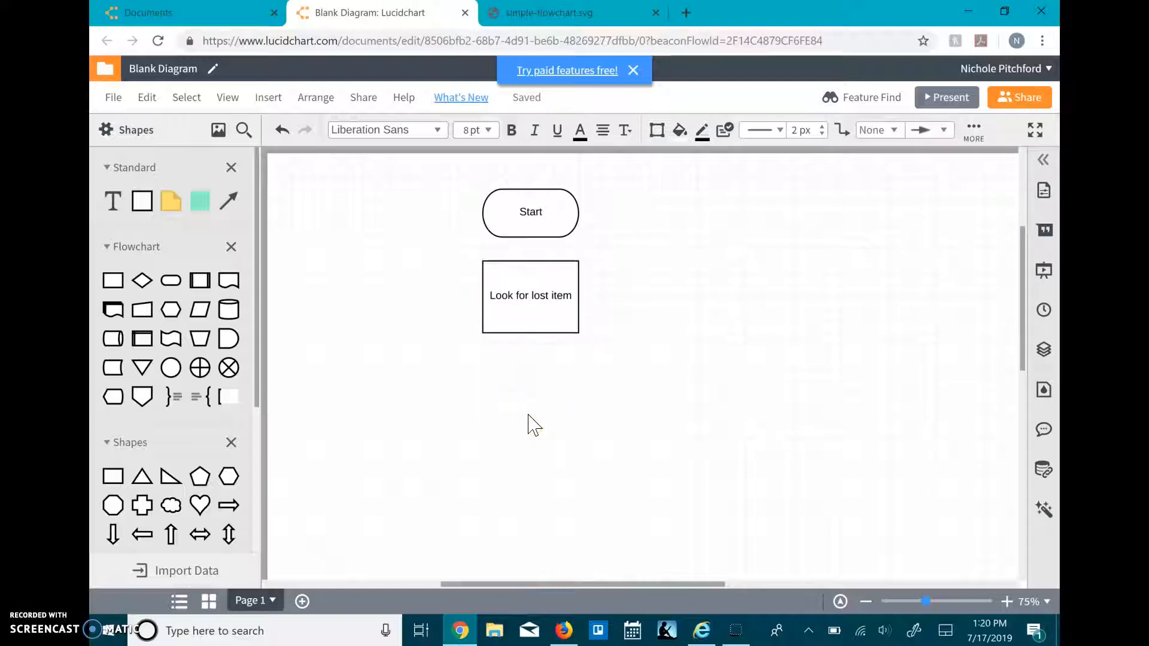
Add an arrow line and attach its ends to connect the Start shape down to the "Look for lost item" rectangle
left_click(563, 230)
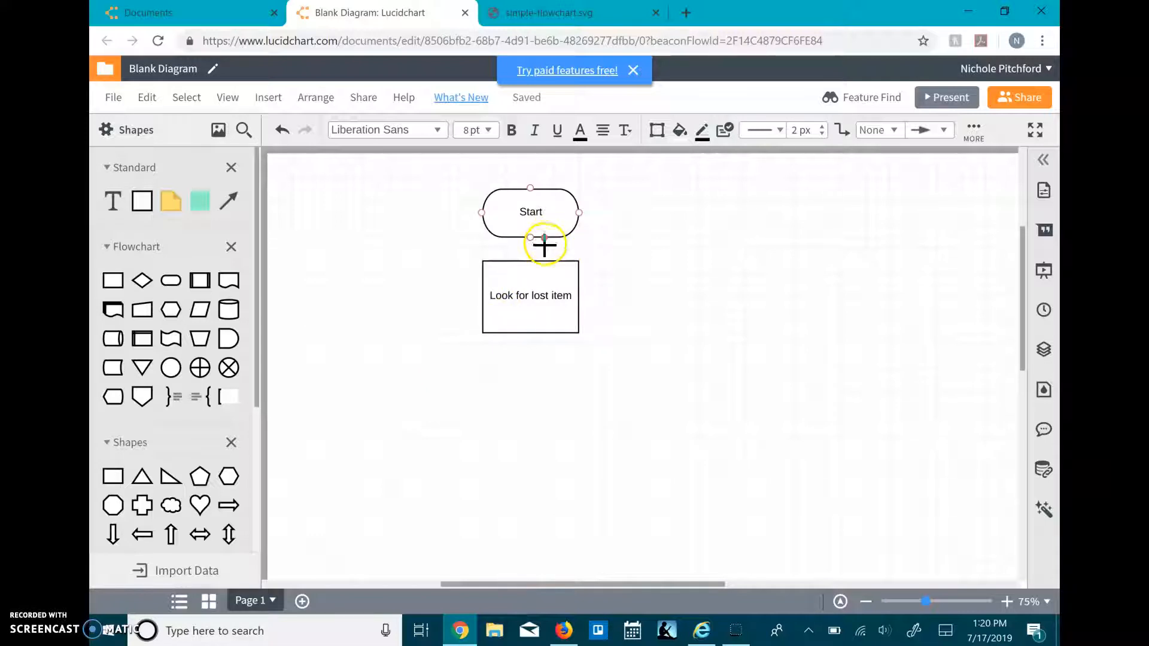
mouse_move(228, 200)
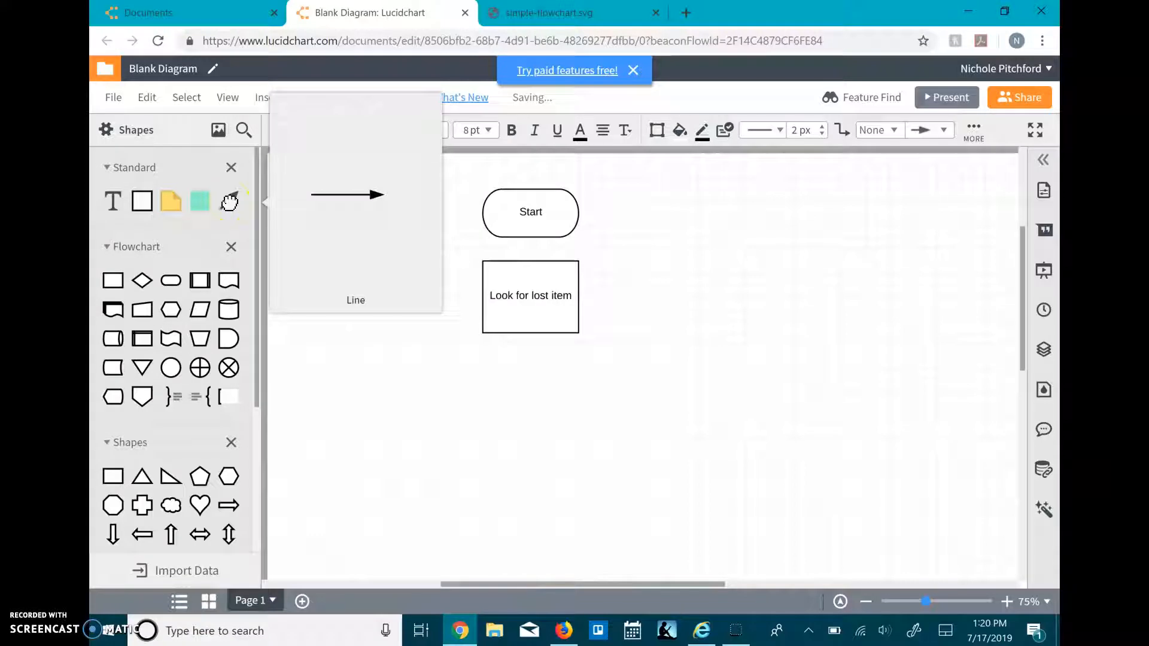
left_click_drag(228, 200, 543, 251)
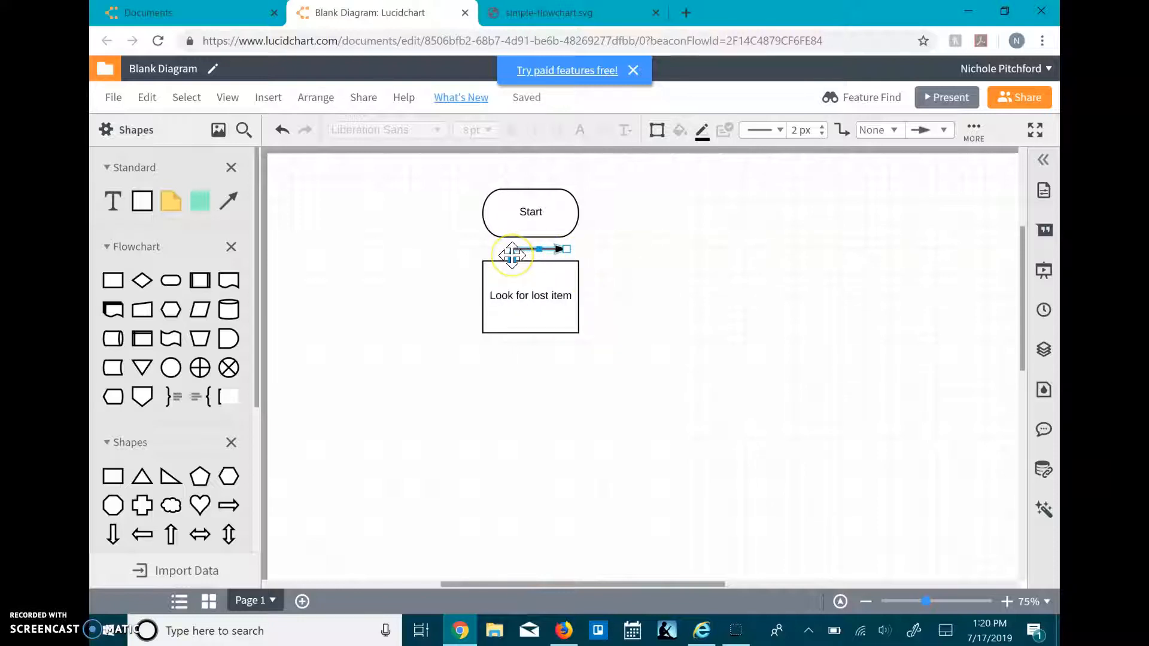
left_click_drag(512, 255, 512, 255)
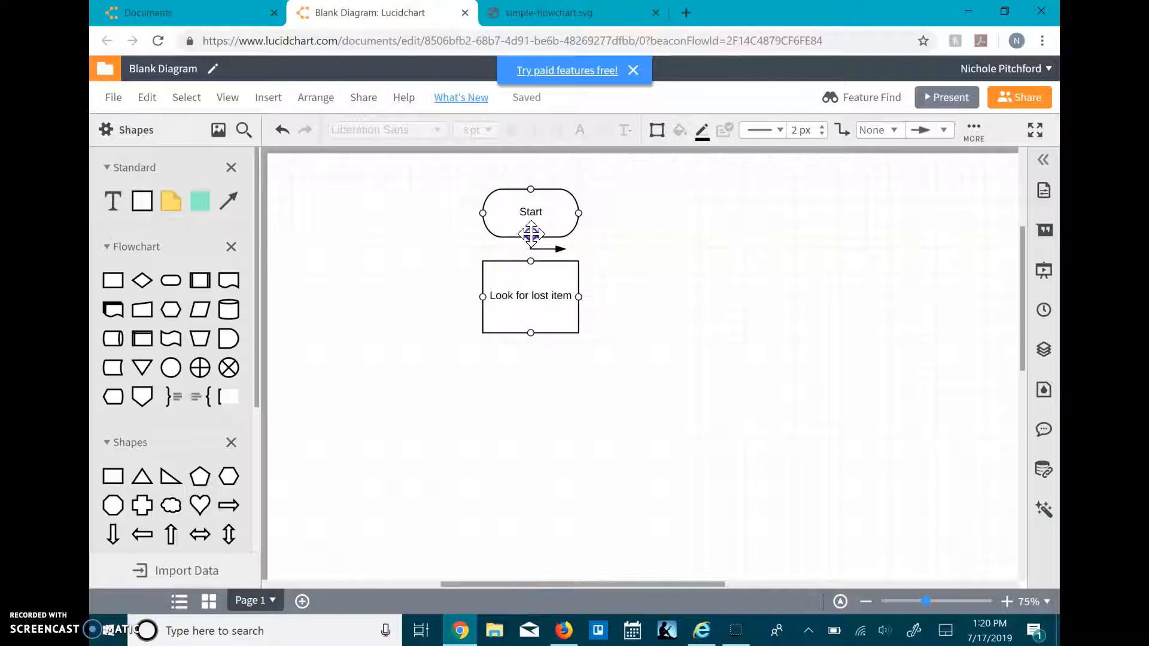
left_click_drag(532, 234, 532, 267)
left_click(540, 424)
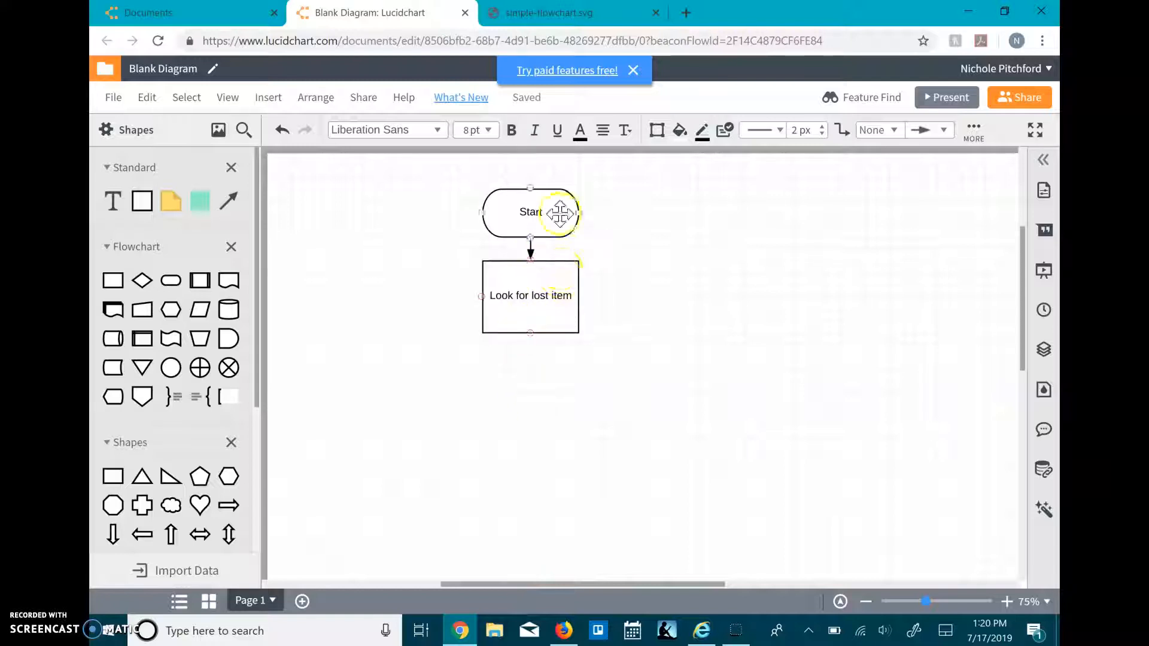
Move the "Look for lost item" rectangle straight down to lengthen the arrow from Start
left_click(504, 282)
left_click_drag(504, 282, 509, 322)
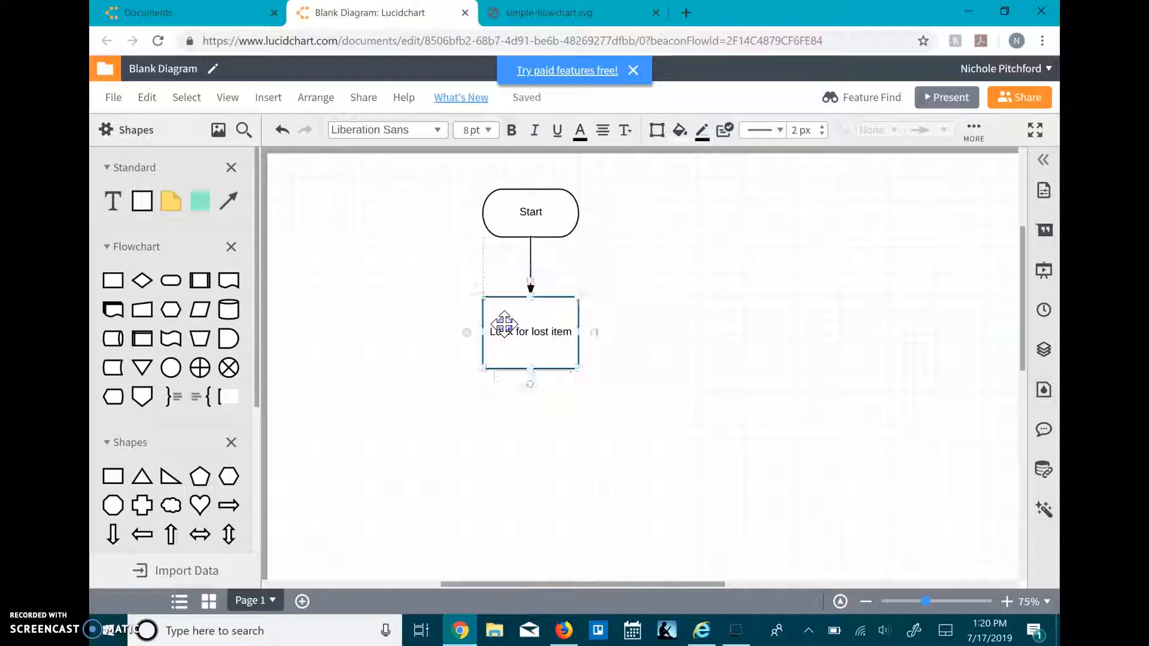
left_click(701, 286)
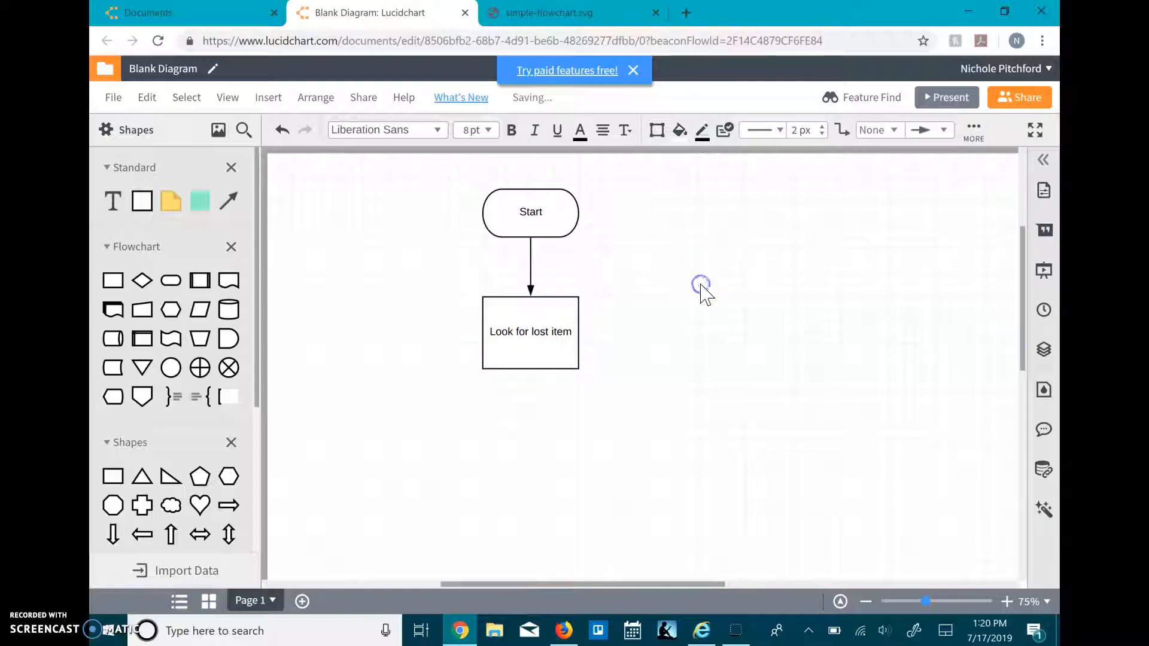
left_click(530, 262)
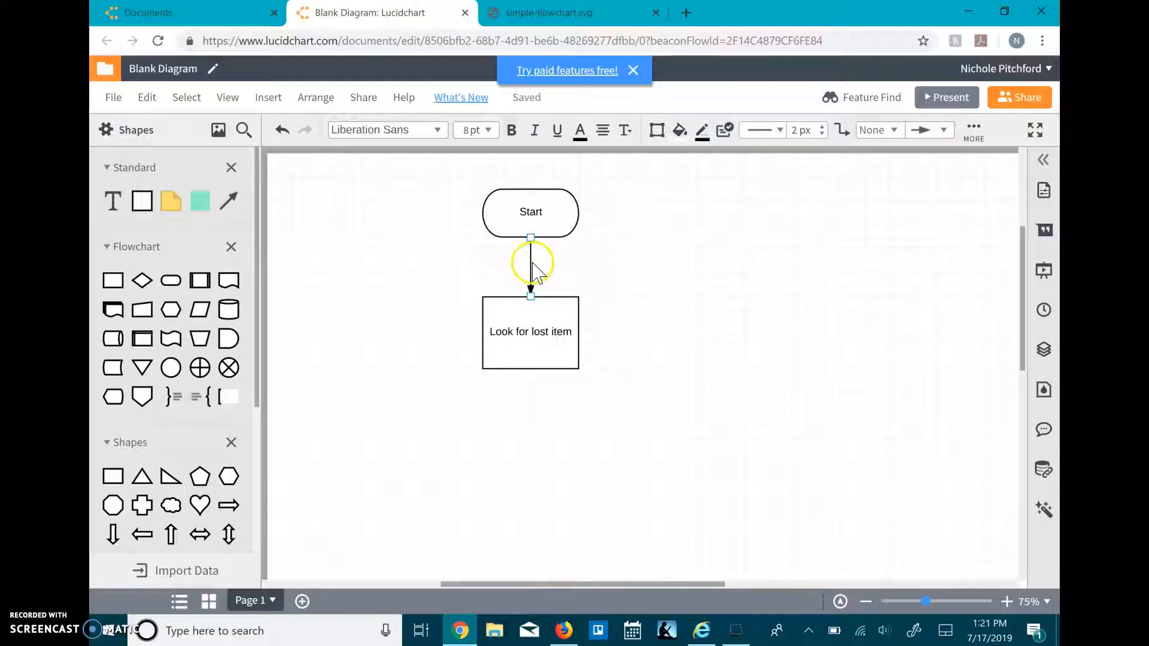
left_click(510, 219)
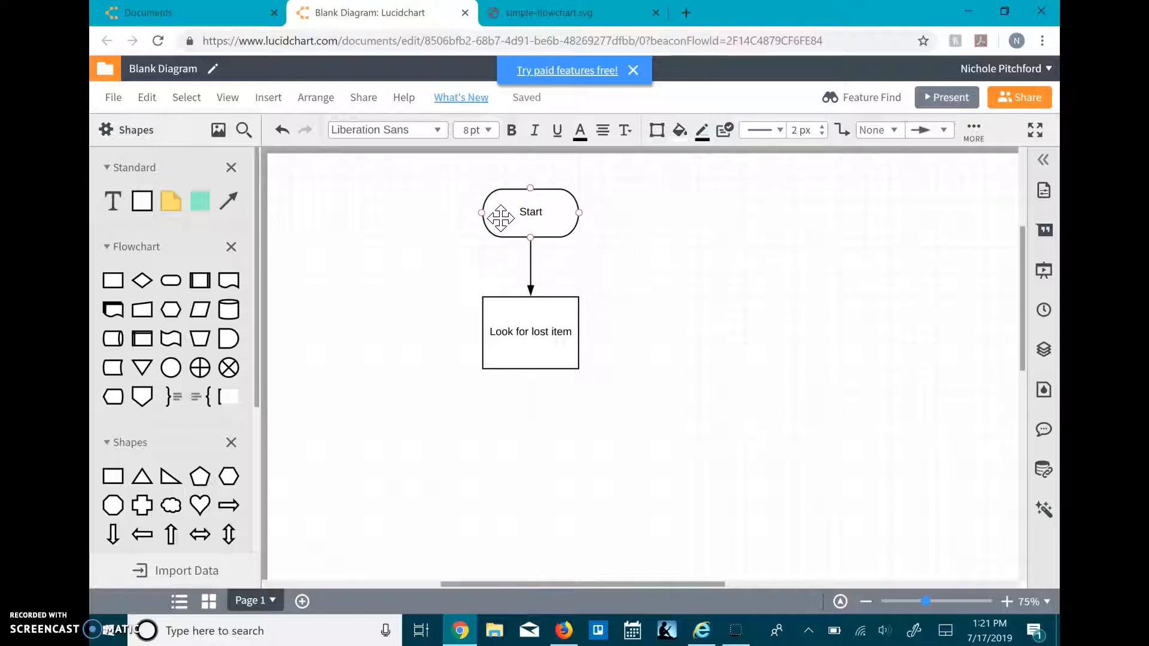
right_click(500, 218)
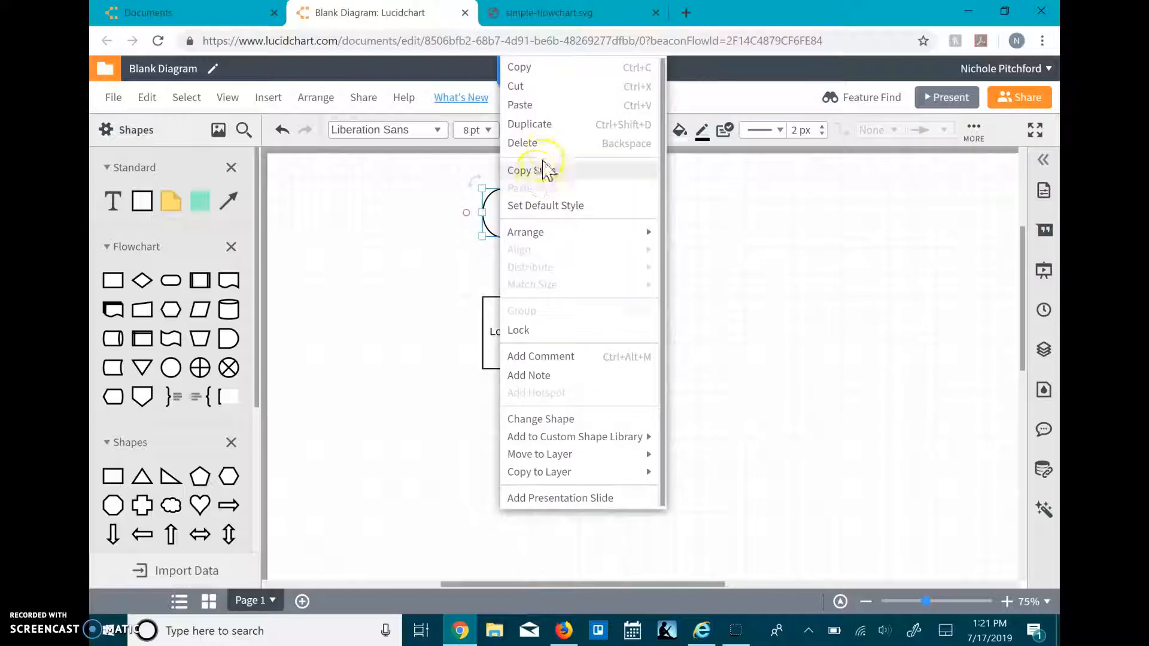
left_click(385, 354)
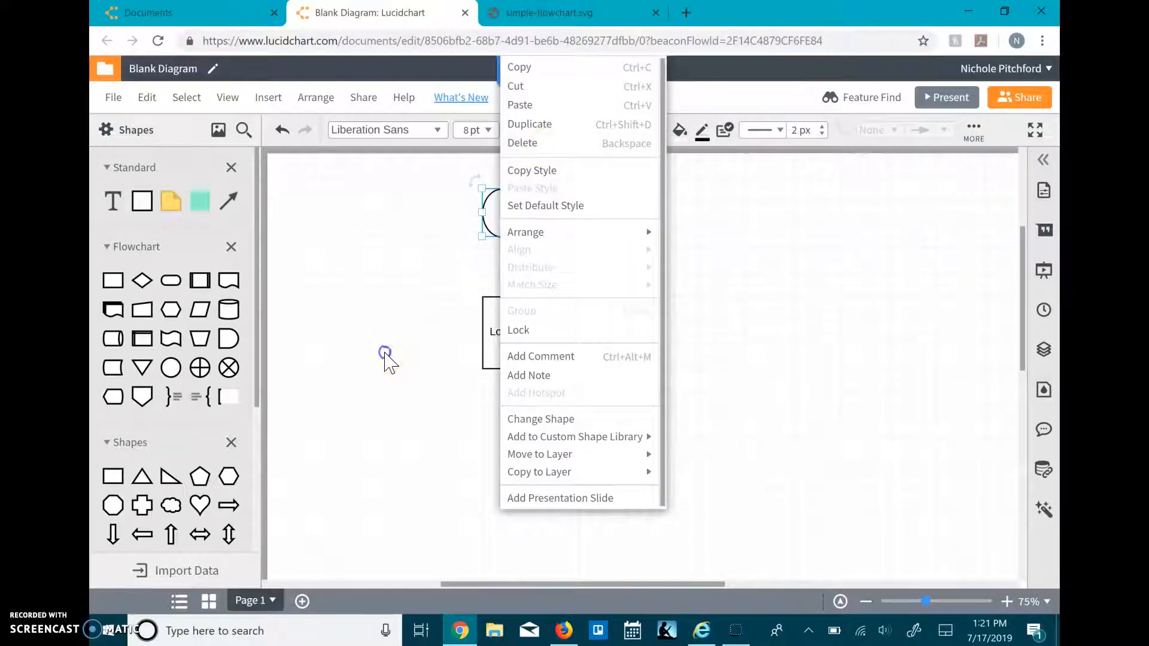